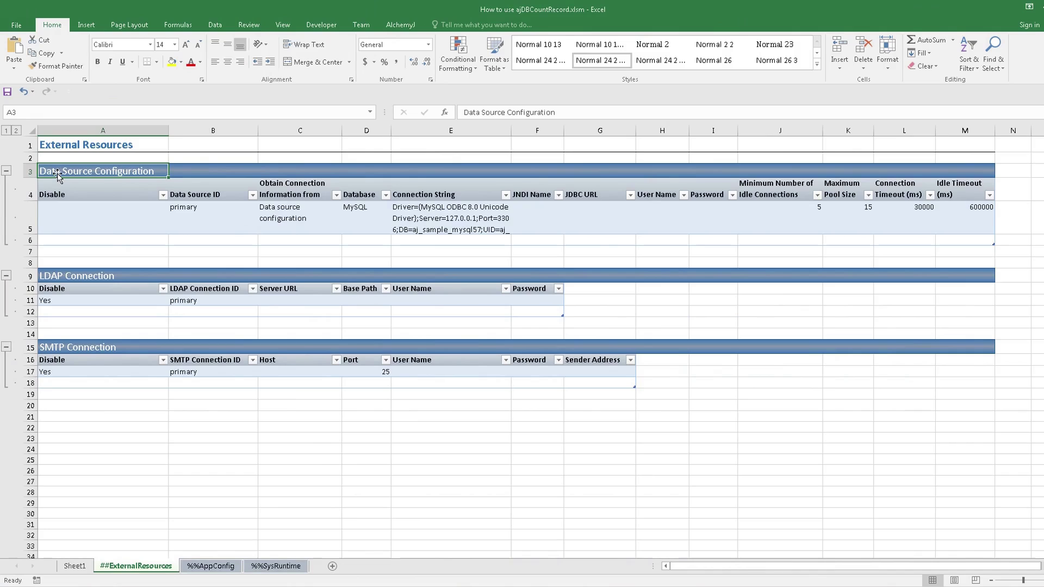
# Step: Review the Data Source Configuration table on the external resources sheet and the File1.docx file in the Upload folder
pyautogui.moveTo(58, 175); pyautogui.dragTo(967, 230)
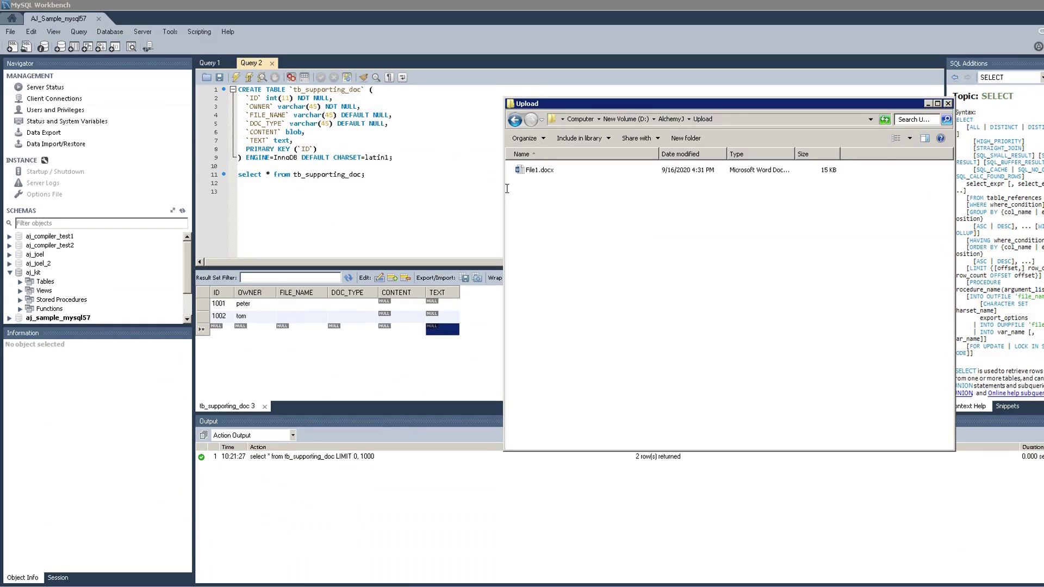
pyautogui.click(541, 172)
pyautogui.click(720, 119)
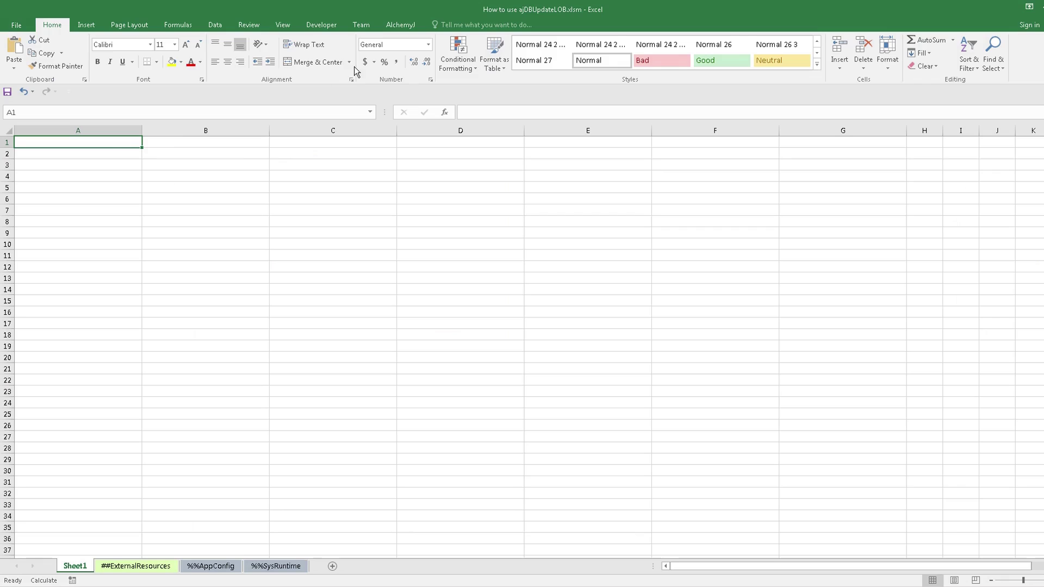
# Step: Add a DB Schema component for the database table tb_supporting_doc and check its column definitions
pyautogui.click(401, 25)
pyautogui.click(81, 68)
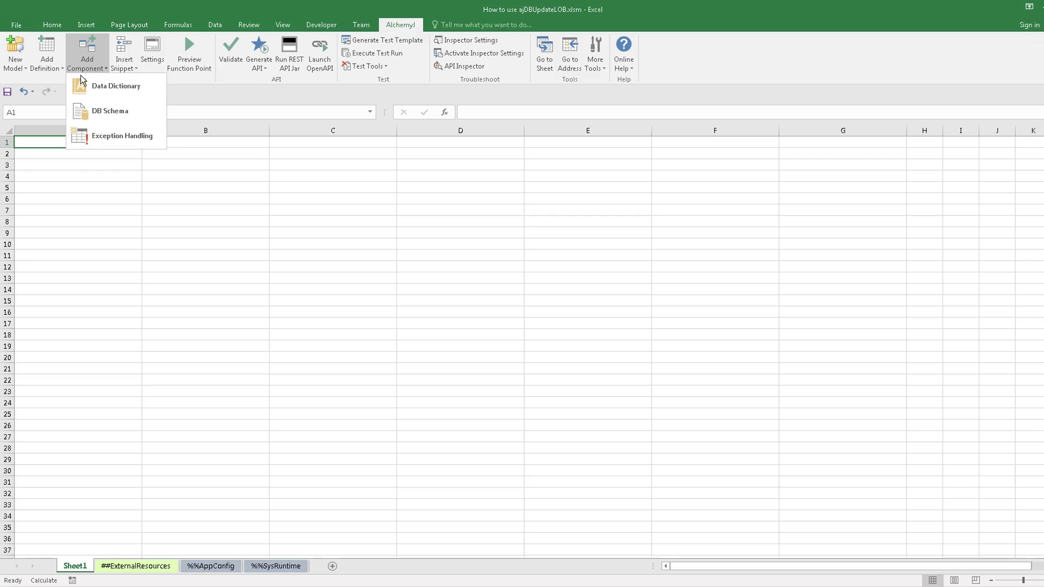
pyautogui.click(95, 114)
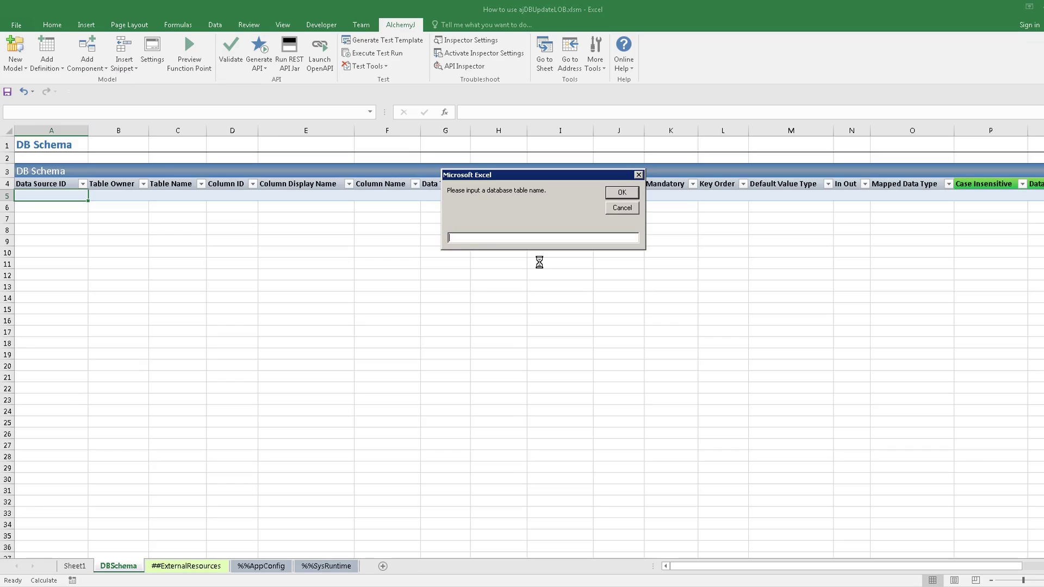
pyautogui.write('tb_supporting_doc')
pyautogui.click(616, 193)
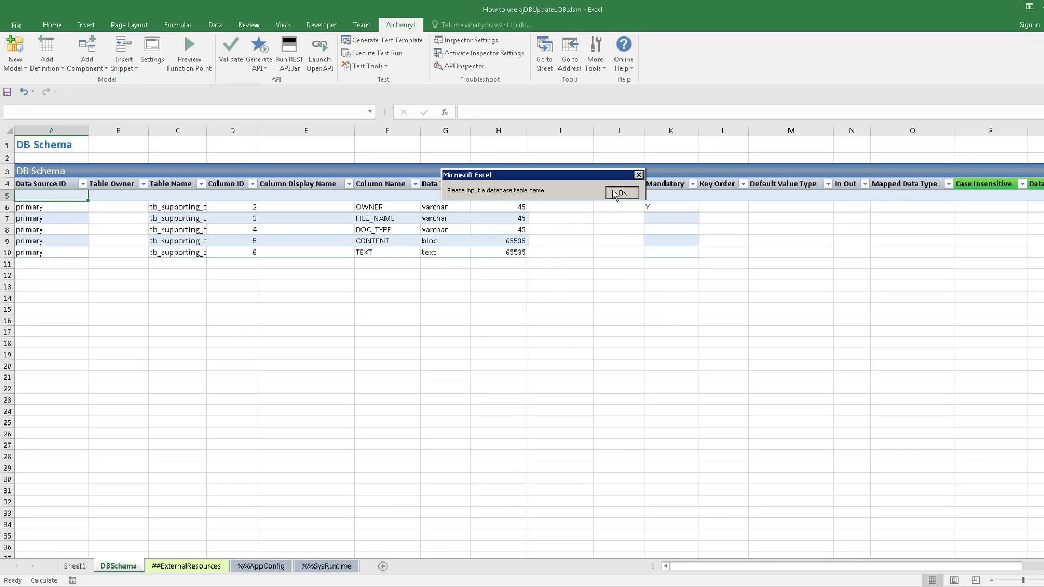
pyautogui.moveTo(378, 197); pyautogui.dragTo(499, 261)
pyautogui.click(687, 195)
pyautogui.click(723, 195)
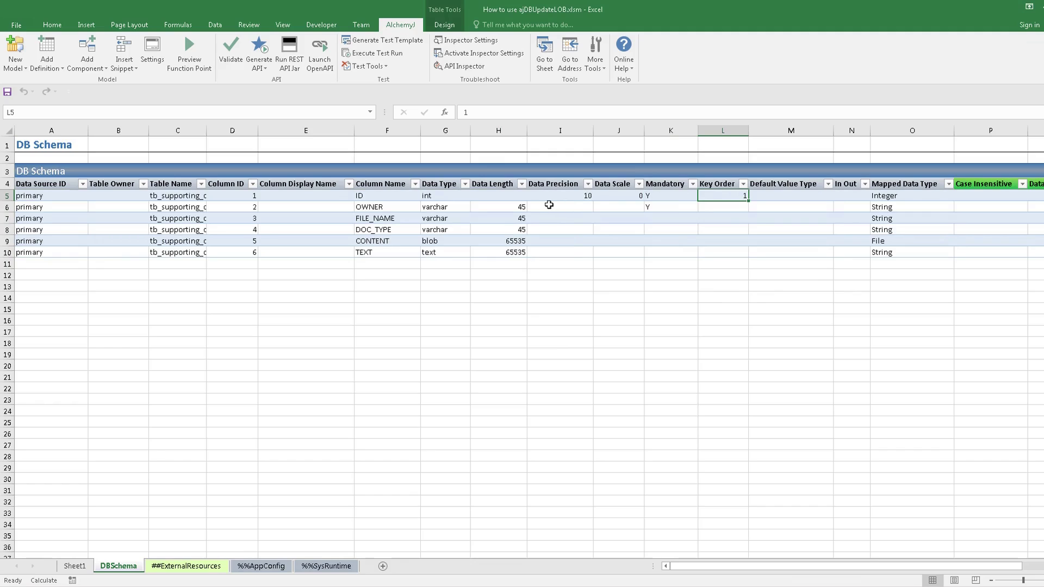
# Step: Insert the LOB Info snippet at the top of Sheet1 and look over its column headers
pyautogui.click(75, 566)
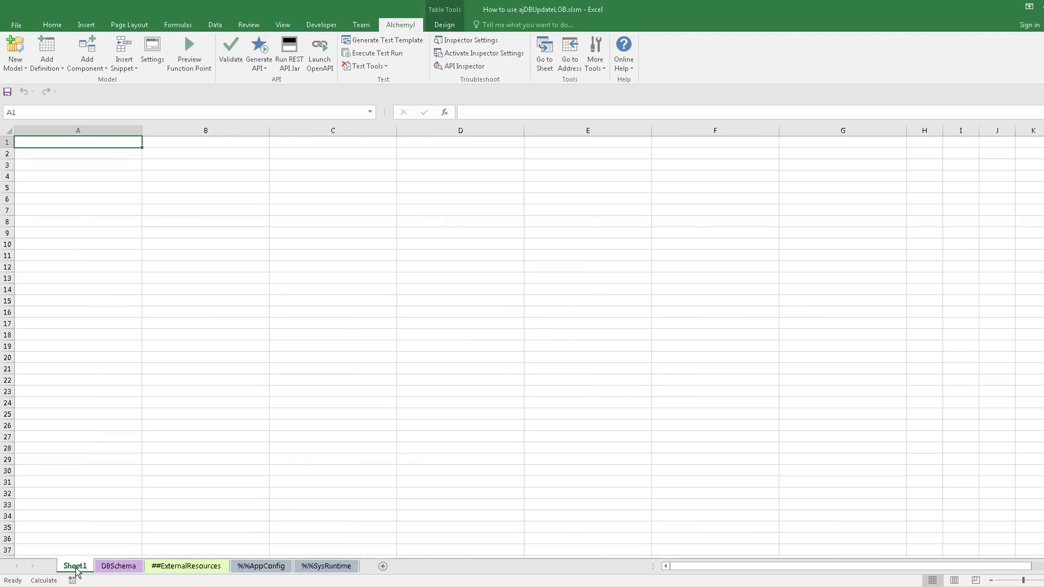
pyautogui.click(119, 70)
pyautogui.click(124, 263)
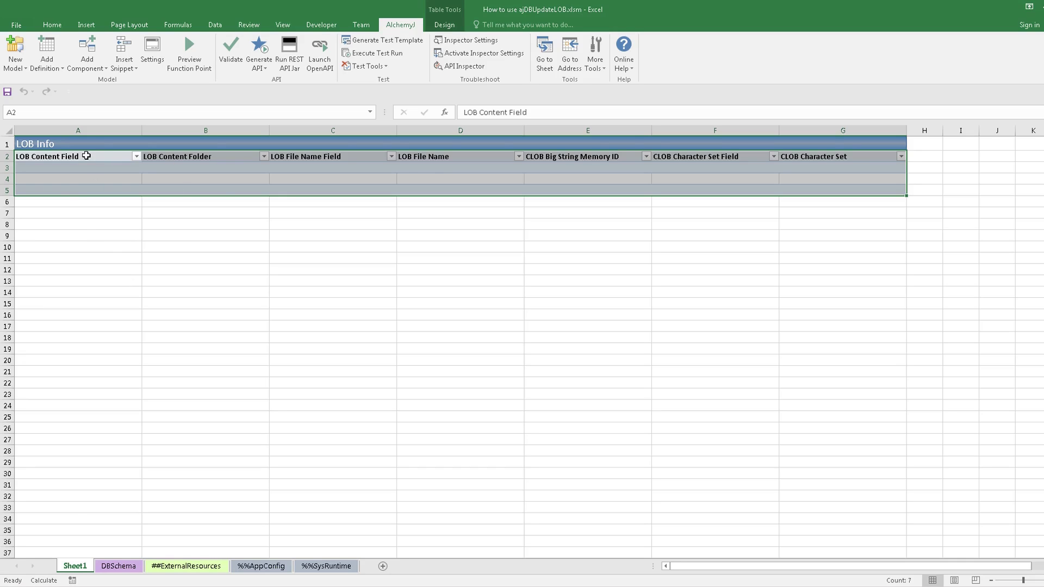
pyautogui.click(86, 155)
pyautogui.keyDown('shift'); pyautogui.click(411, 155); pyautogui.keyUp('shift')
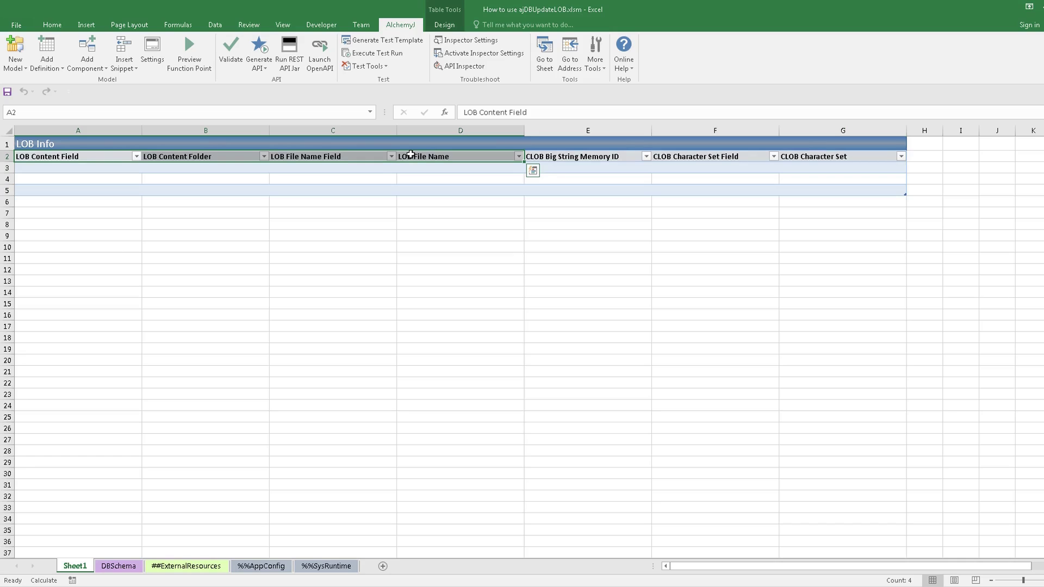
pyautogui.click(576, 157)
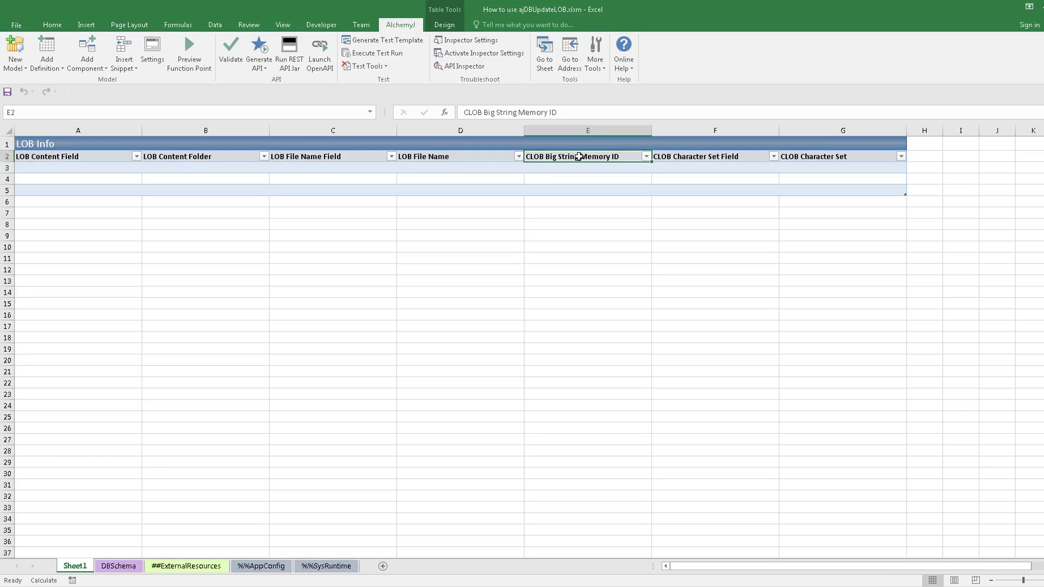
pyautogui.keyDown('shift'); pyautogui.click(816, 157); pyautogui.keyUp('shift')
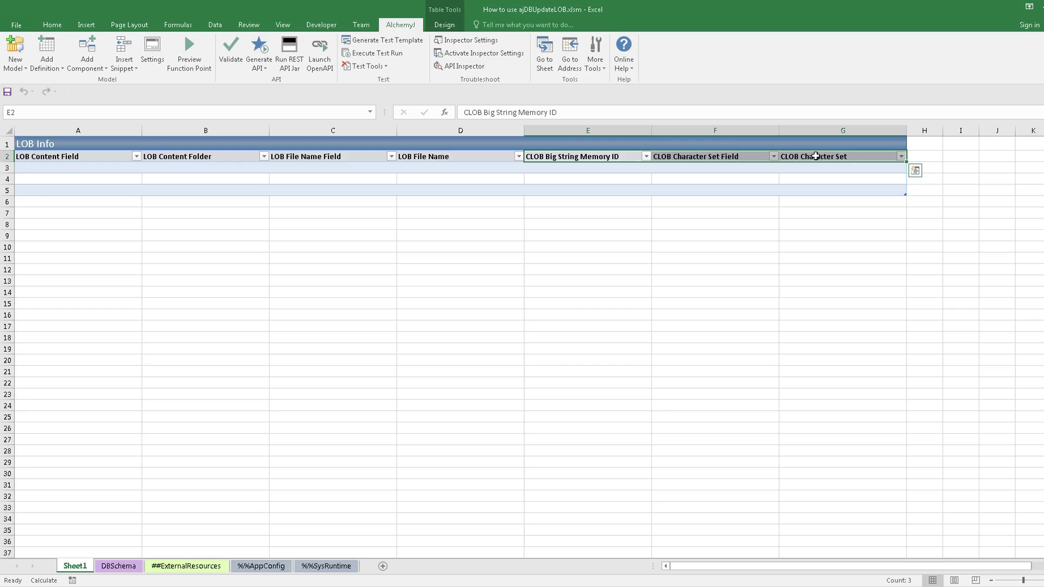
# Step: In the first LOB Info row, set the LOB Content Field to CONTENT and the LOB Content Folder to D:\AlchemyJ\upload
pyautogui.click(49, 170)
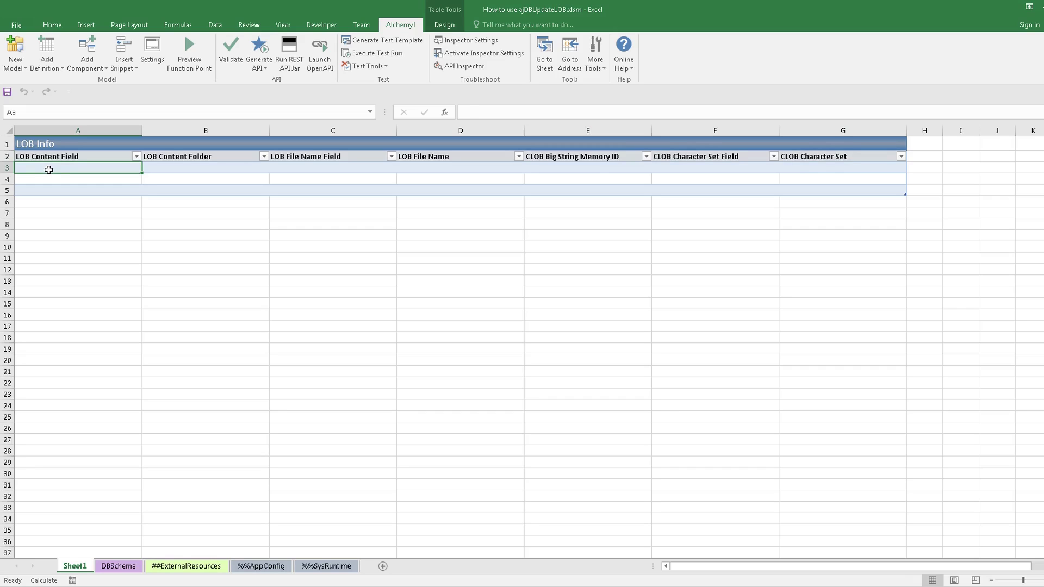
pyautogui.write('CONTE')
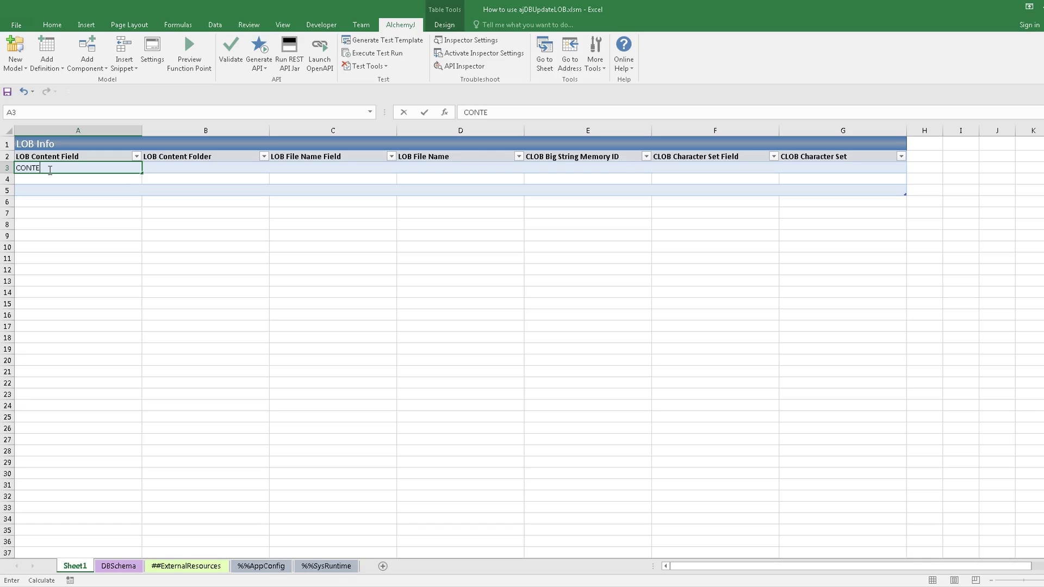
pyautogui.write('NT')
pyautogui.press('Tab')
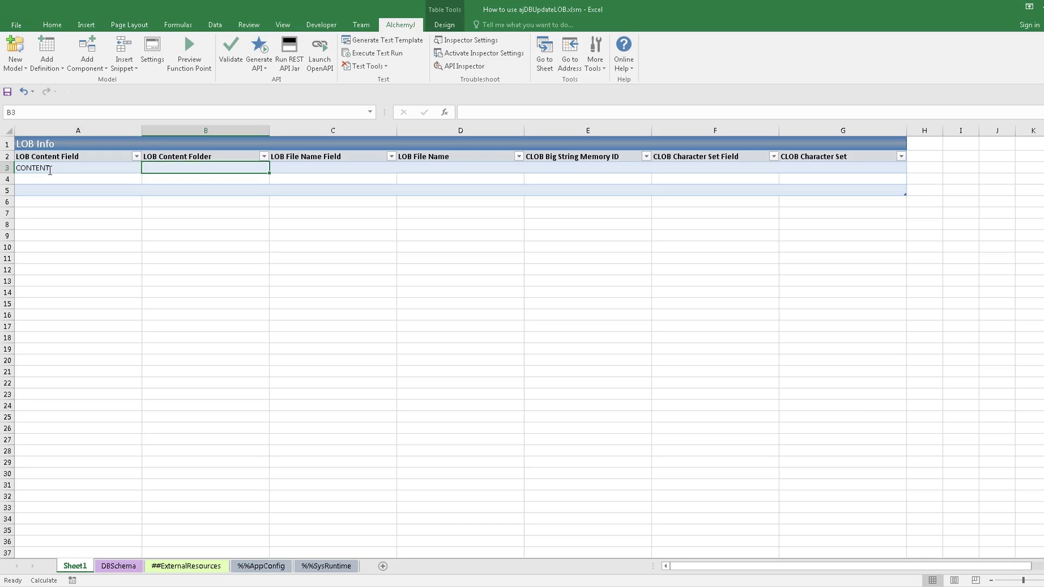
pyautogui.write('D:\\Alche')
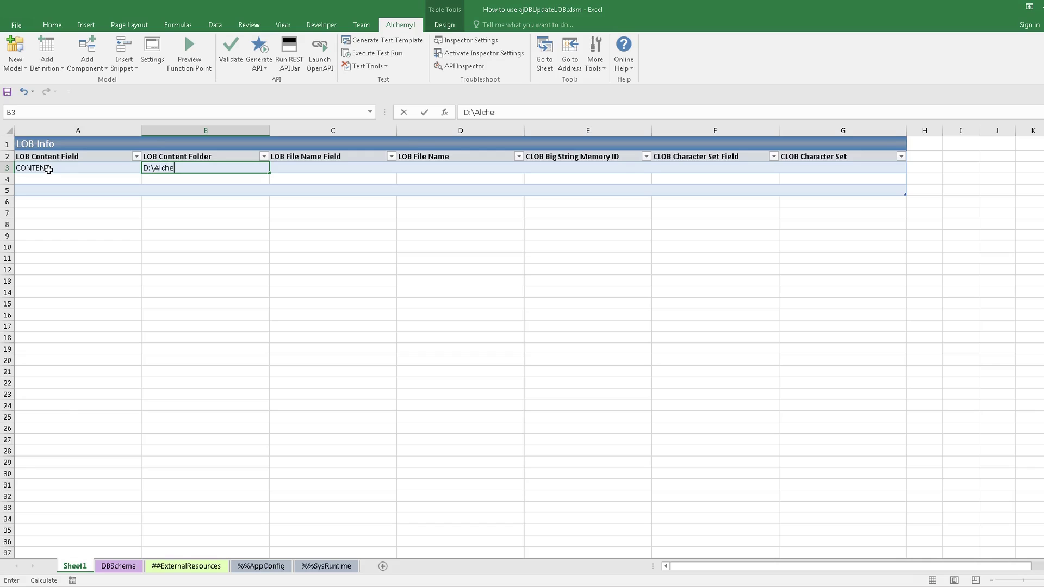
pyautogui.write('myJ\\upload')
pyautogui.press('Tab')
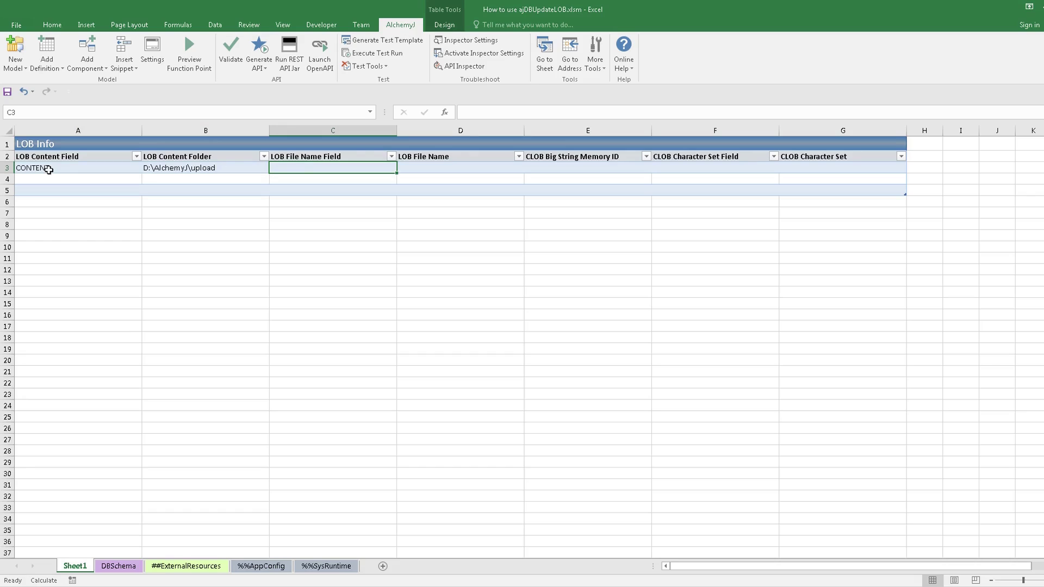
# Step: Set the first row's LOB File Name Field to FILE_NAME and its LOB File Name to File1.docx
pyautogui.write('FILE_NAME')
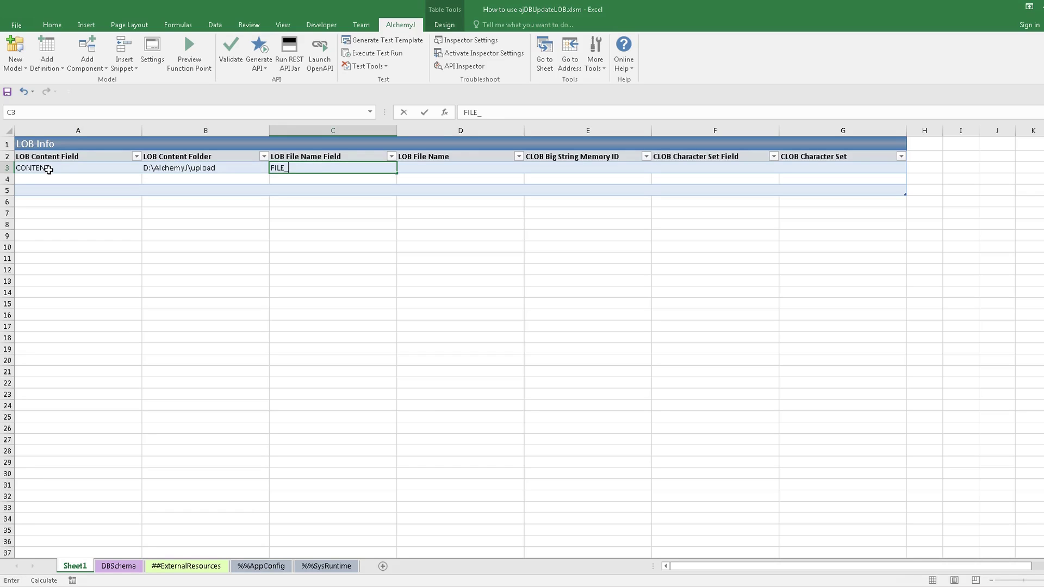
pyautogui.press('Tab')
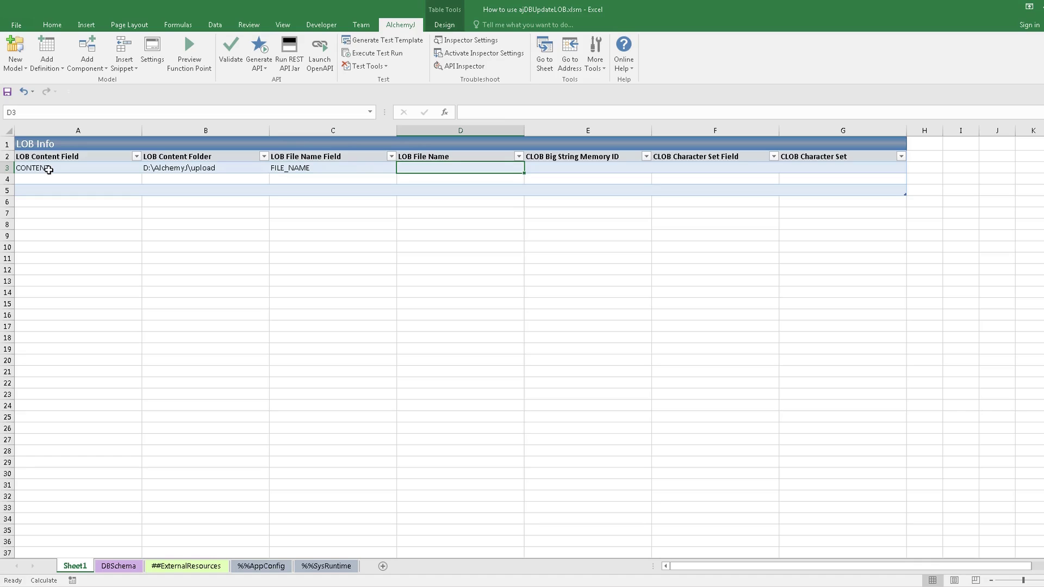
pyautogui.write('File')
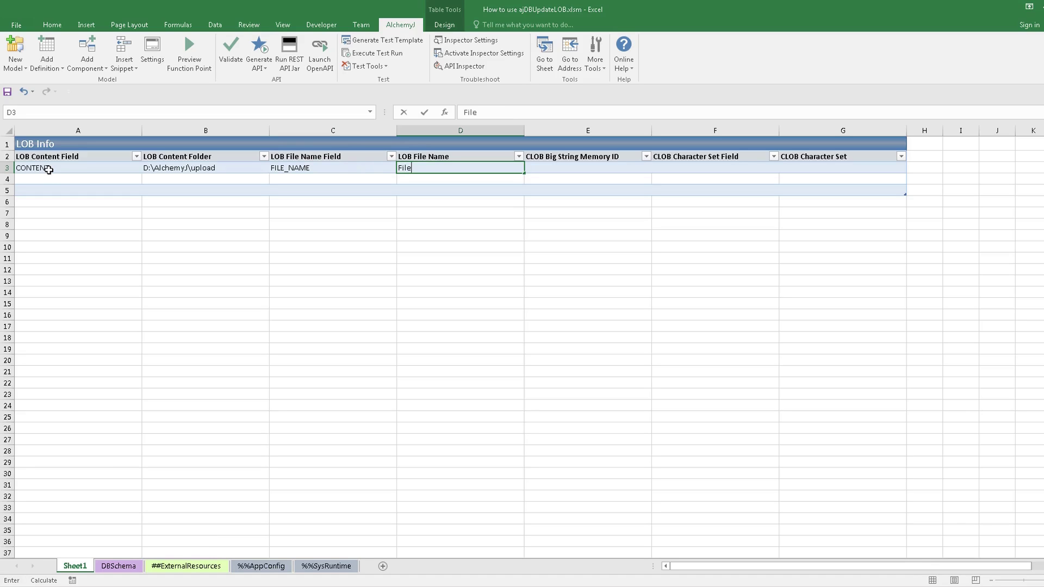
pyautogui.write('1.docx')
# Step: Start an ajDBUpdateLOB function in cell A9 with table name tb_supporting_doc and LOB info range A2:G3
pyautogui.click(94, 234)
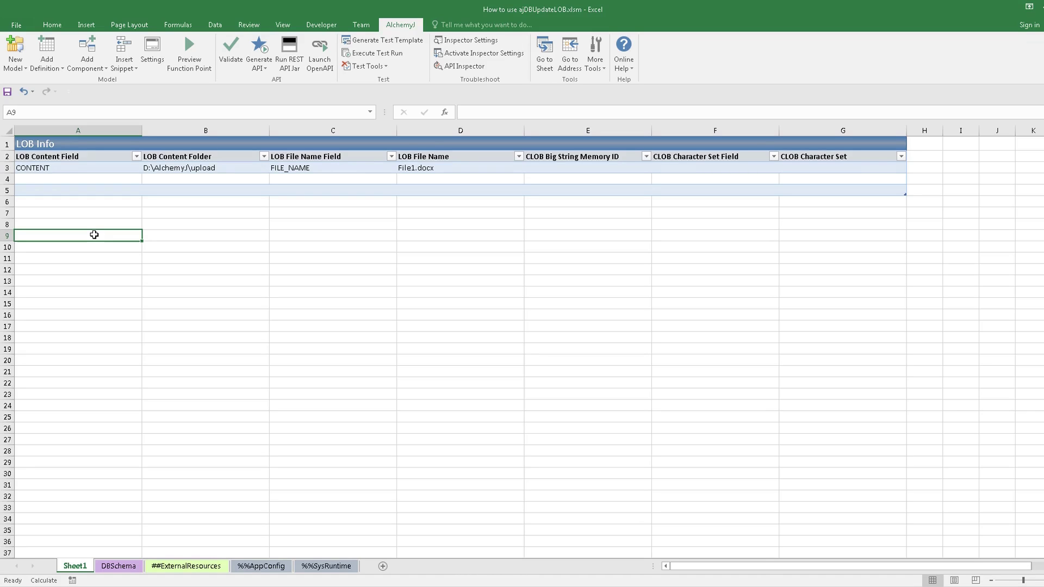
pyautogui.write('=ajdb')
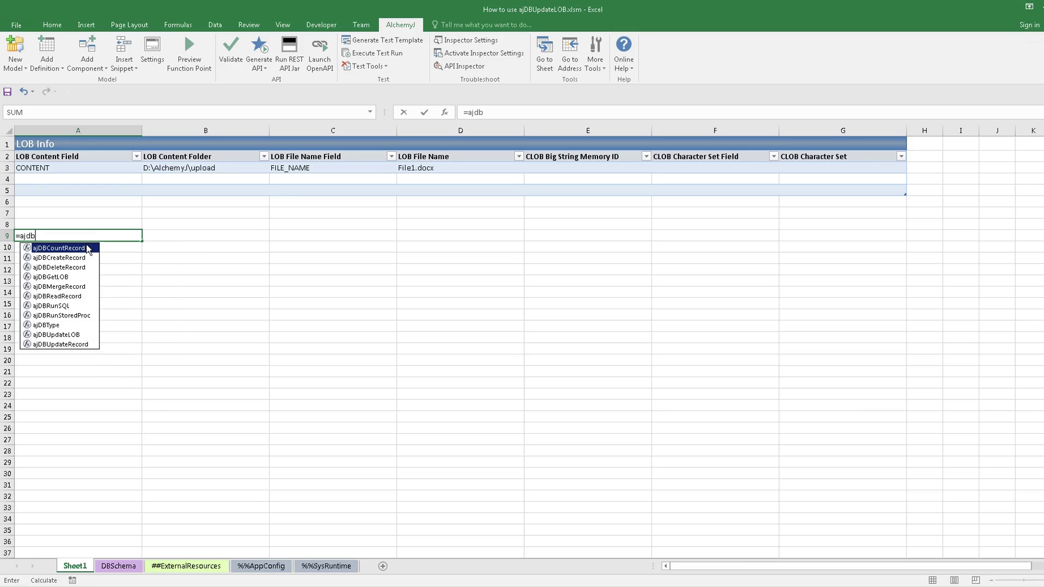
pyautogui.doubleClick(57, 336)
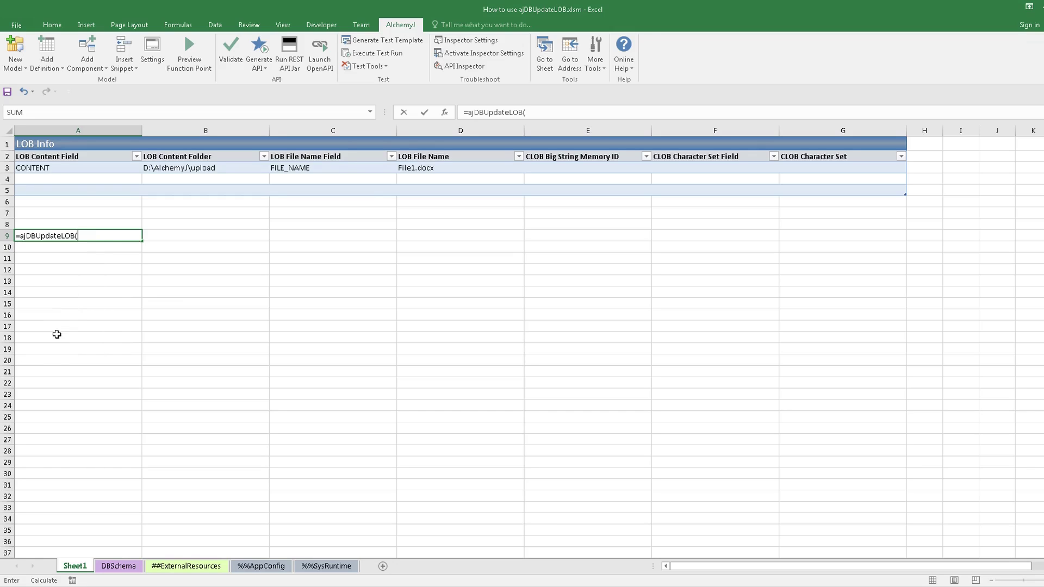
pyautogui.click(445, 113)
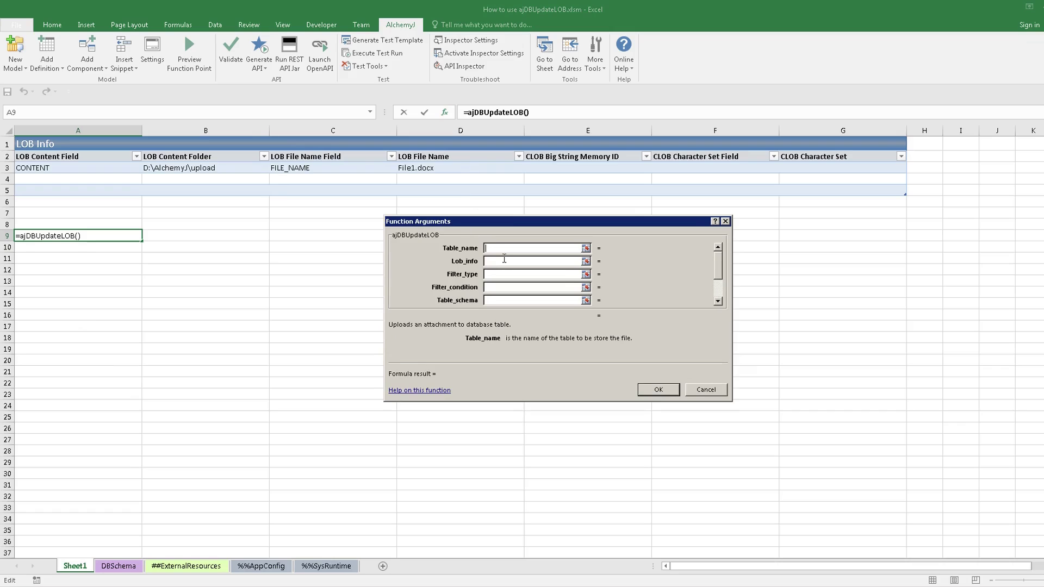
pyautogui.write('tb_supporting_')
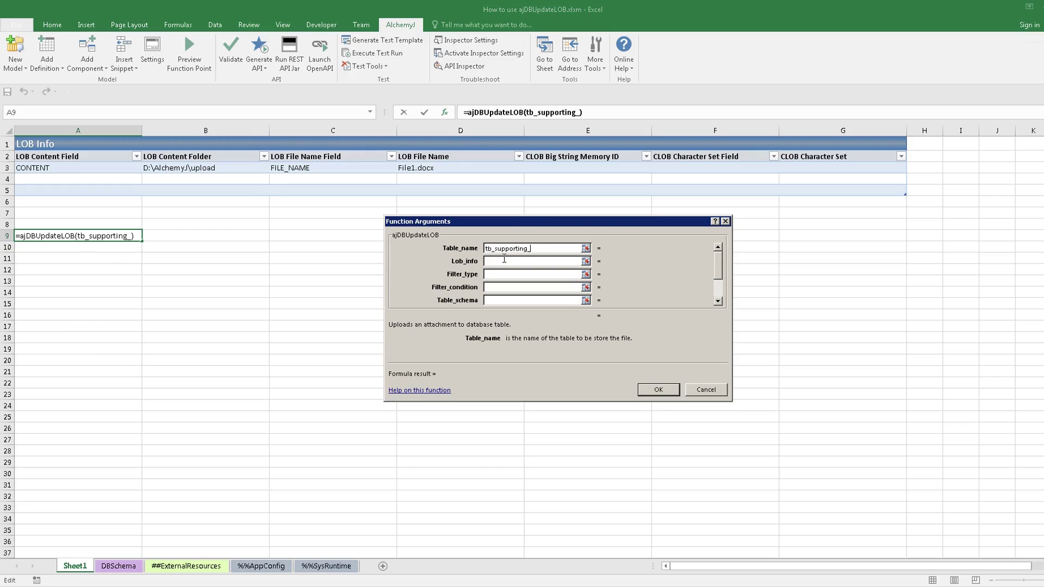
pyautogui.write('doc')
pyautogui.click(506, 262)
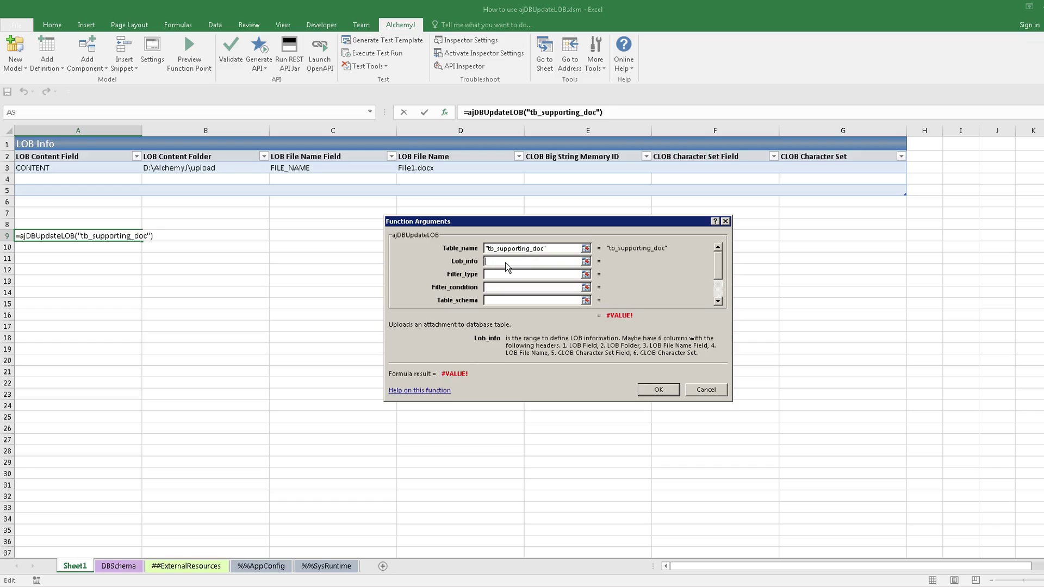
pyautogui.write('A2:')
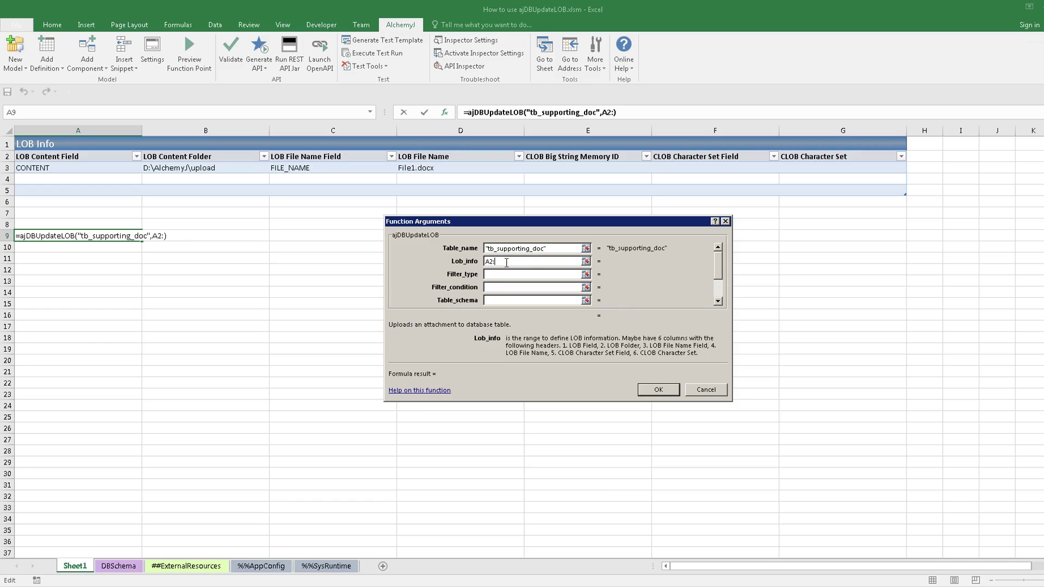
pyautogui.write('G3')
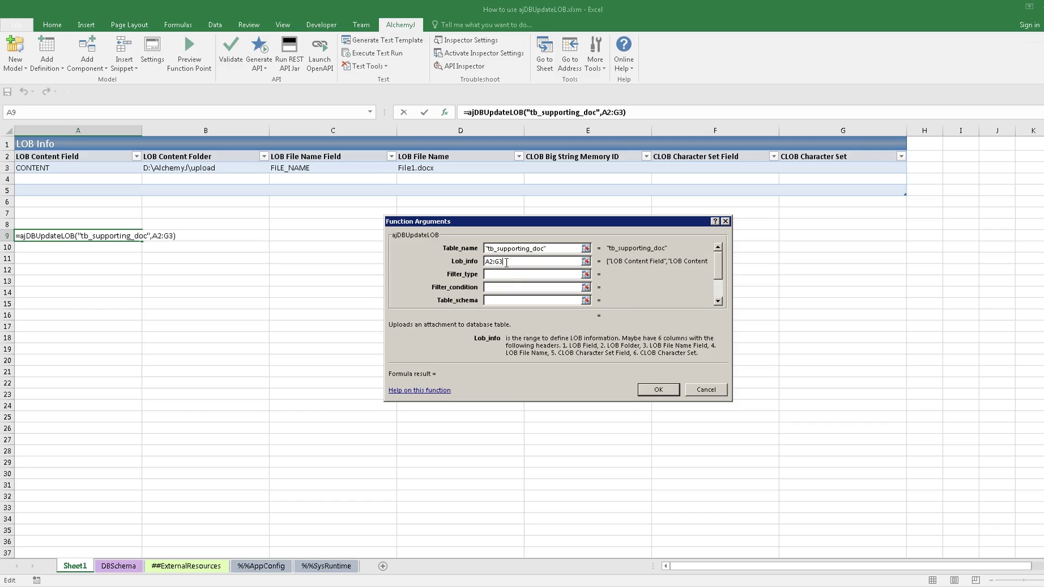
# Step: Set the function's filter type to 0 and its filter condition to ID = 1001
pyautogui.click(510, 277)
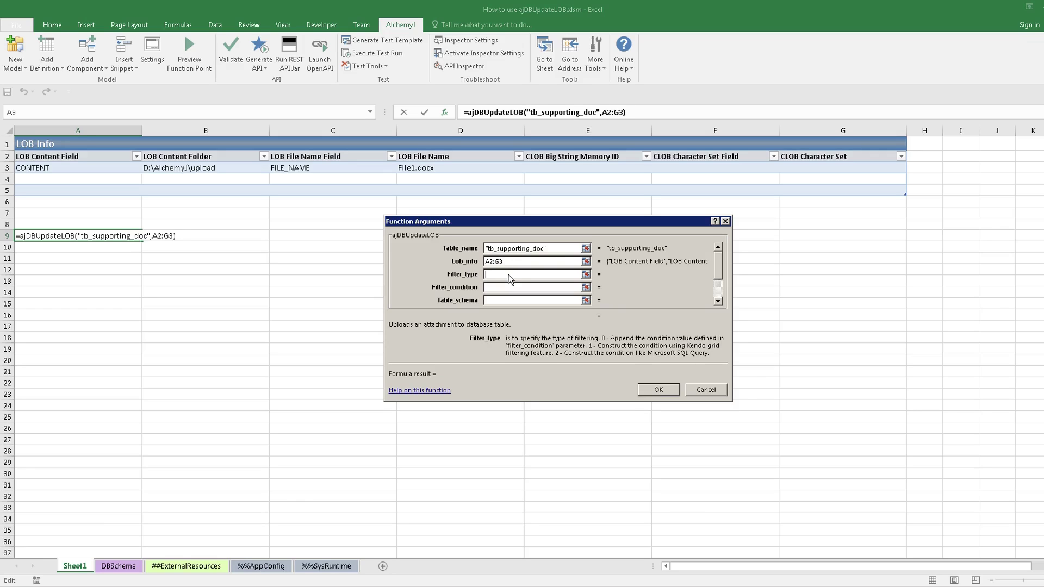
pyautogui.write('0')
pyautogui.click(521, 286)
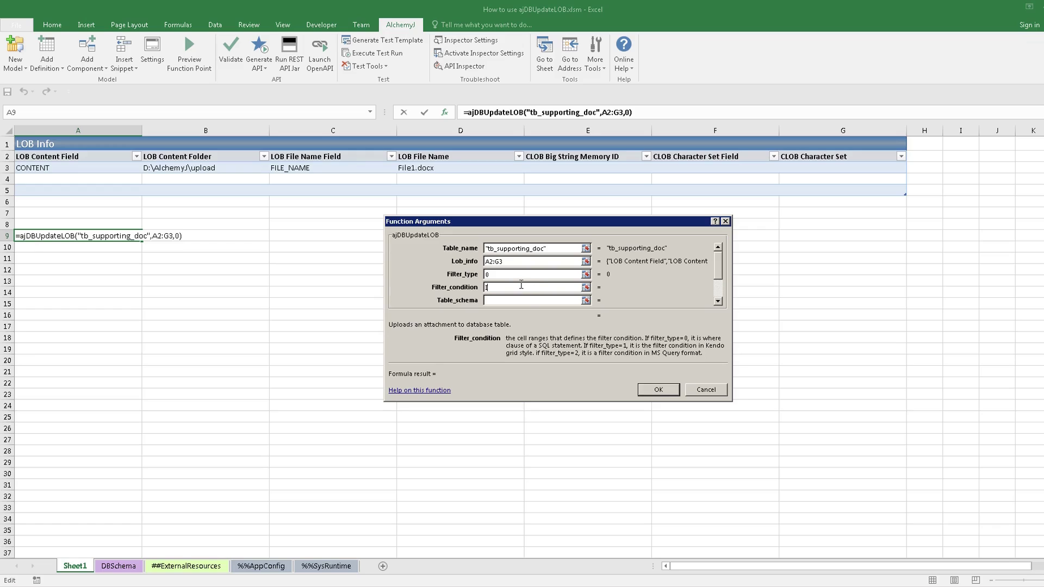
pyautogui.write('ID = 1001')
# Step: Set the table schema to DBSchema!A4:R10 and Run_by_function_point_only to false, and enter the finished formula in A9
pyautogui.click(518, 300)
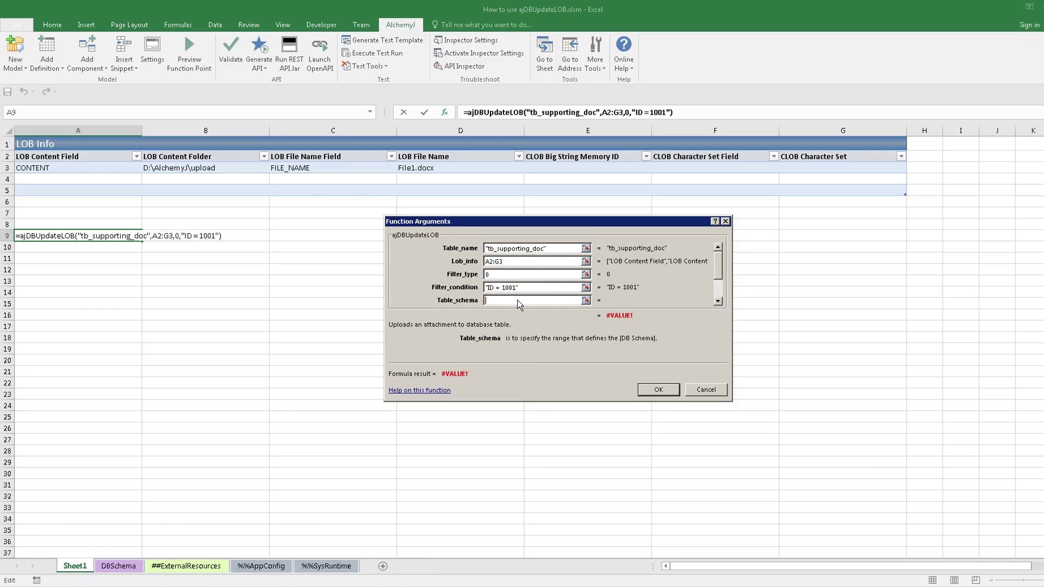
pyautogui.write('DBSchema!A')
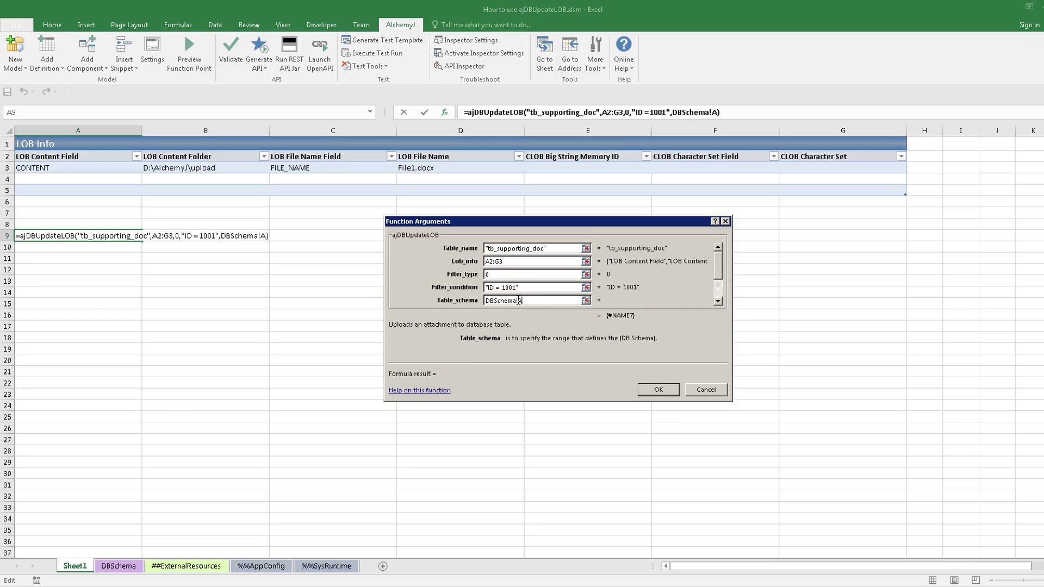
pyautogui.write('4:R10')
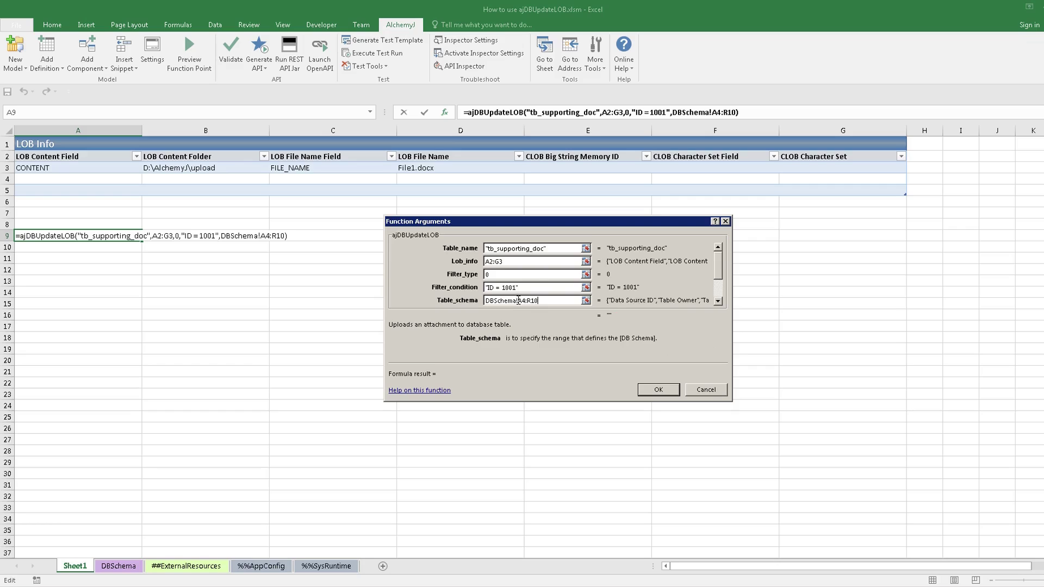
pyautogui.press('Tab')
pyautogui.press('Tab')
pyautogui.press('Tab')
pyautogui.press('Tab')
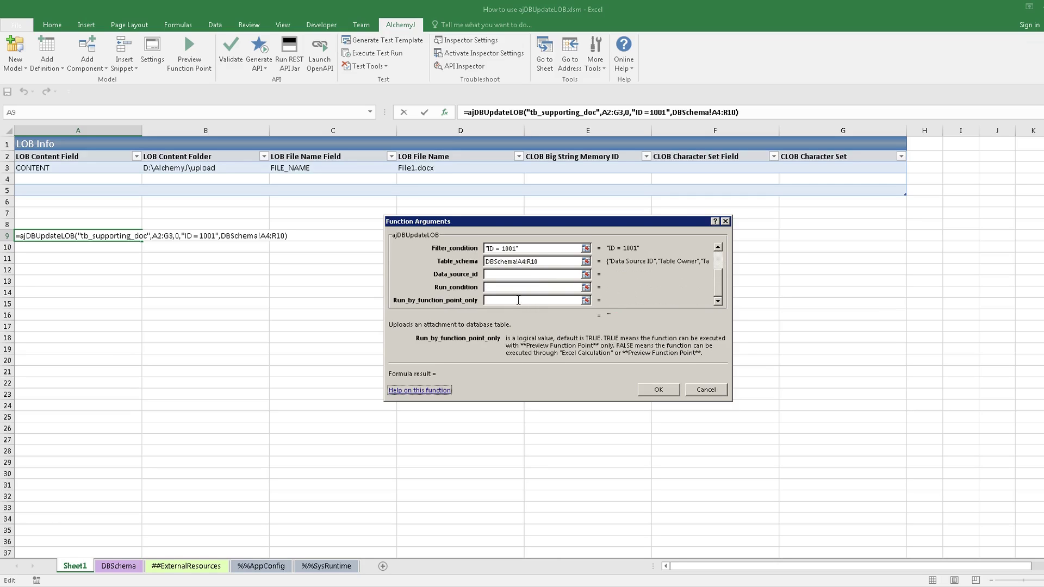
pyautogui.click(518, 300)
pyautogui.write('false')
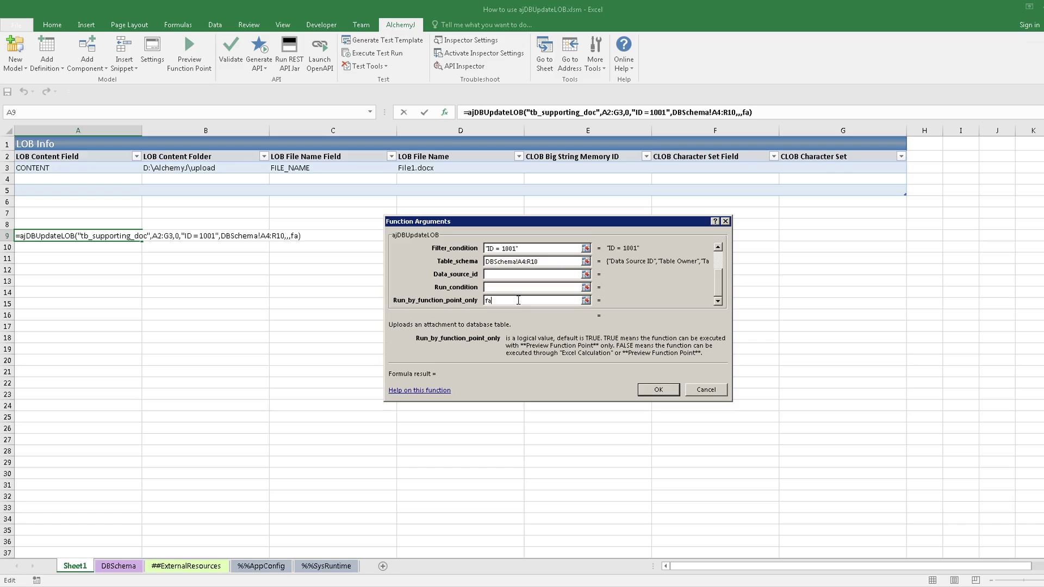
pyautogui.click(660, 390)
pyautogui.click(658, 390)
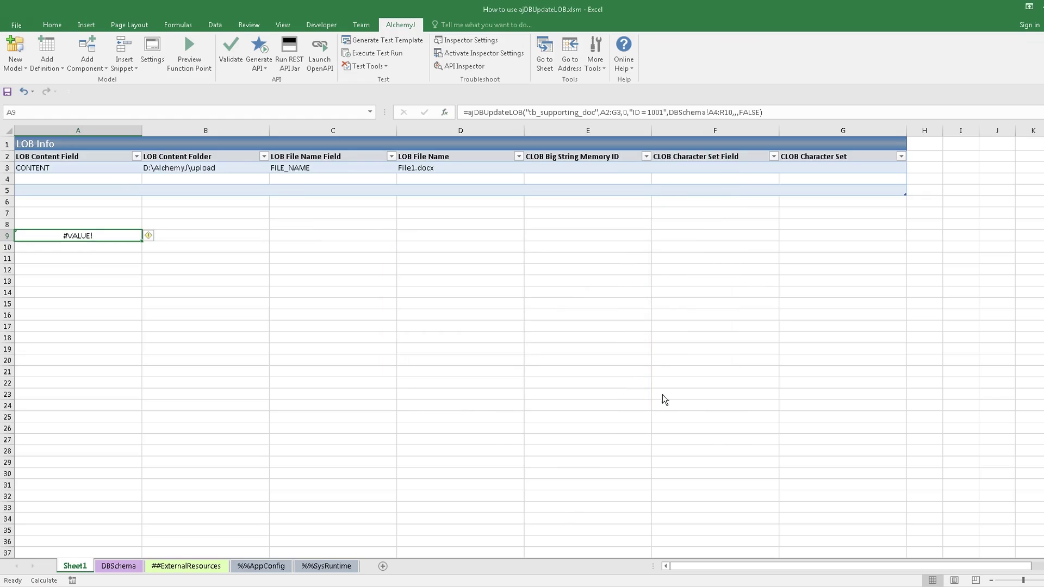
# Step: Recalculate the sheet to run the ajDBUpdateLOB formula in cell A9
pyautogui.click(185, 24)
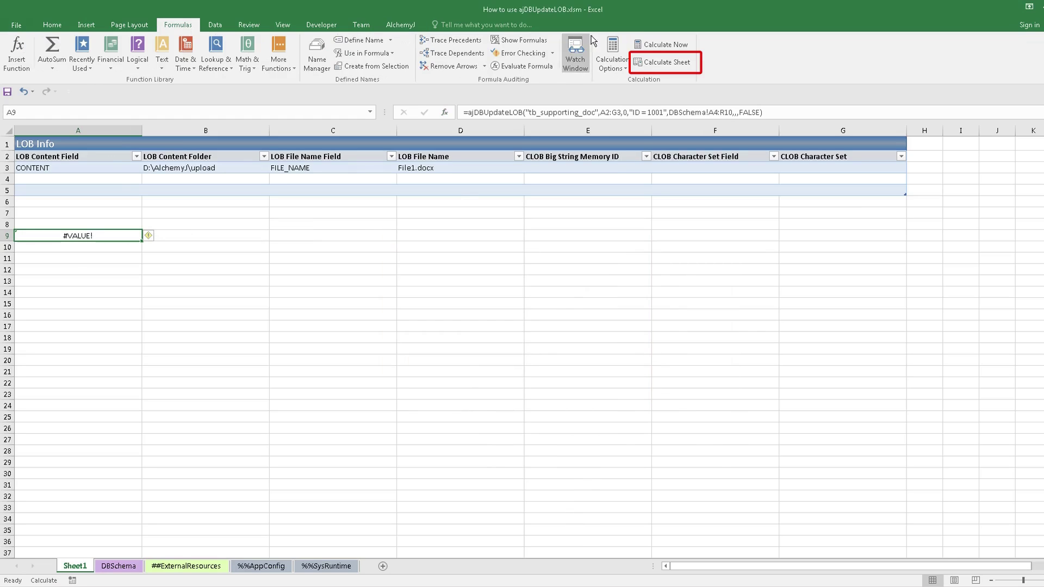
pyautogui.click(650, 60)
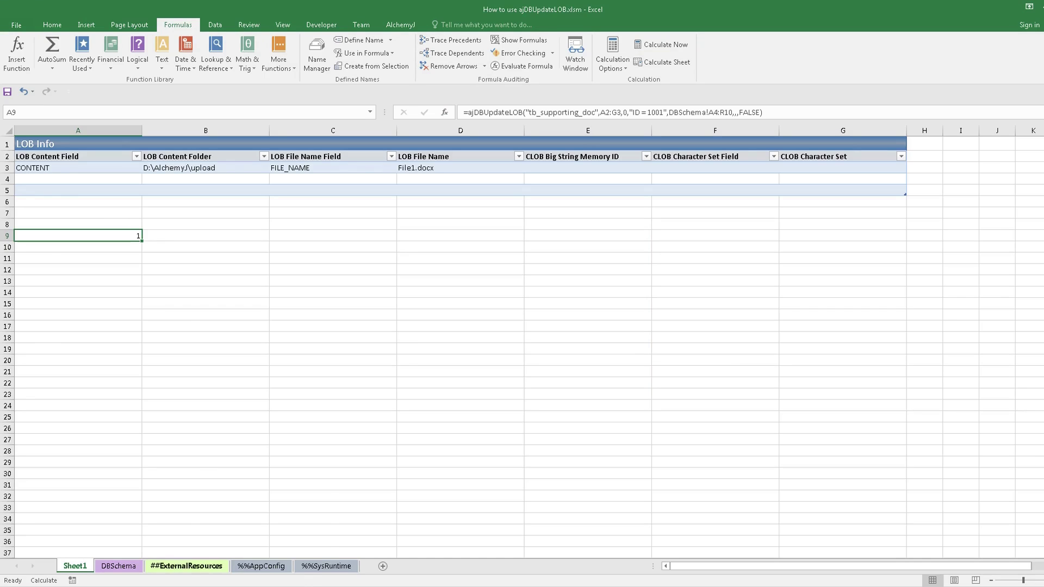
# Step: Switch to MySQL Workbench, rerun the select query on tb_supporting_doc, and check record 1001's FILE_NAME and CONTENT fields
pyautogui.hotkey('alt', 'Tab')
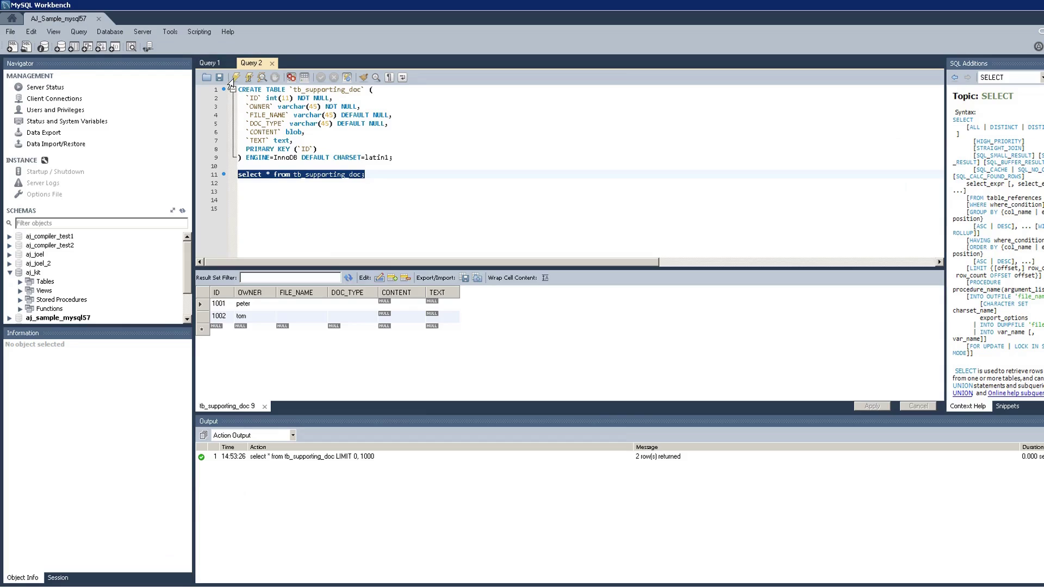
pyautogui.click(234, 80)
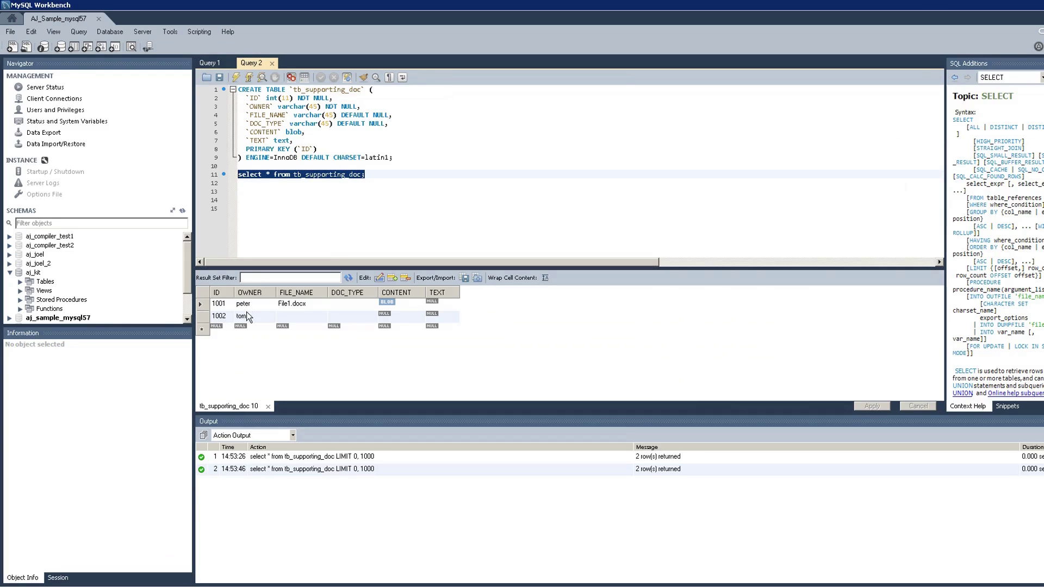
pyautogui.moveTo(256, 303); pyautogui.dragTo(392, 310)
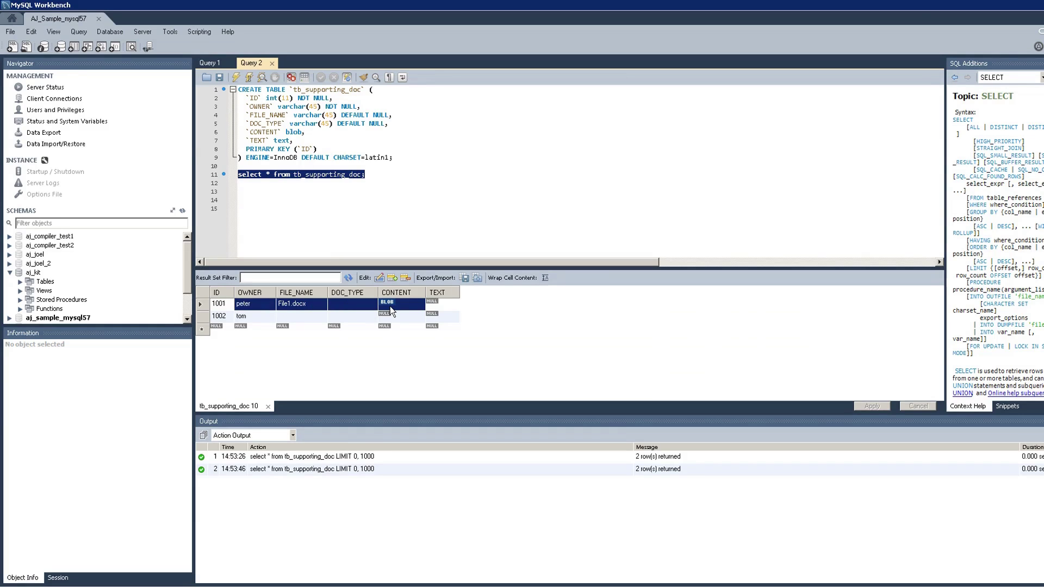
pyautogui.hotkey('ctrl', 'End')
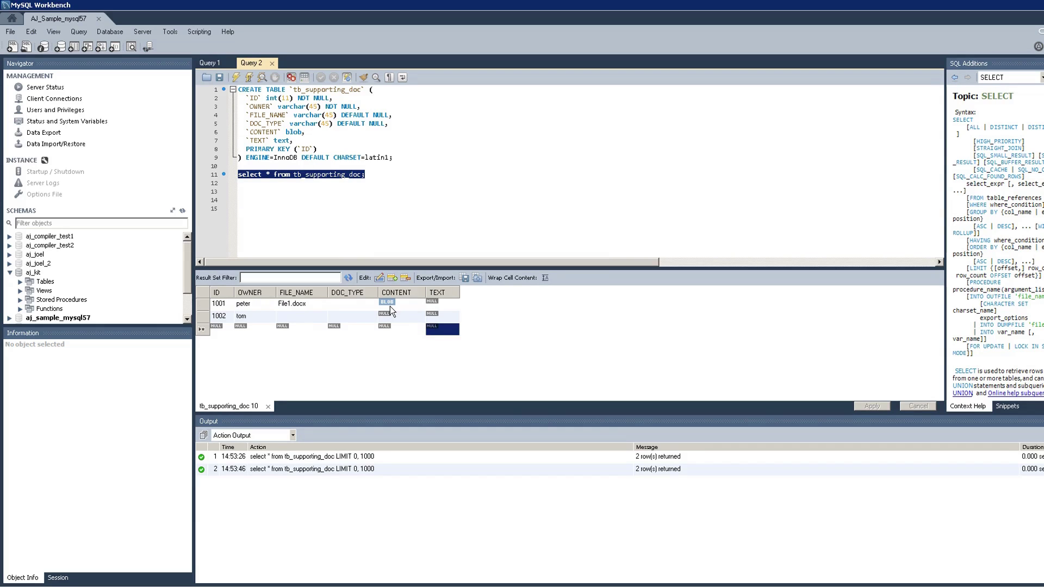